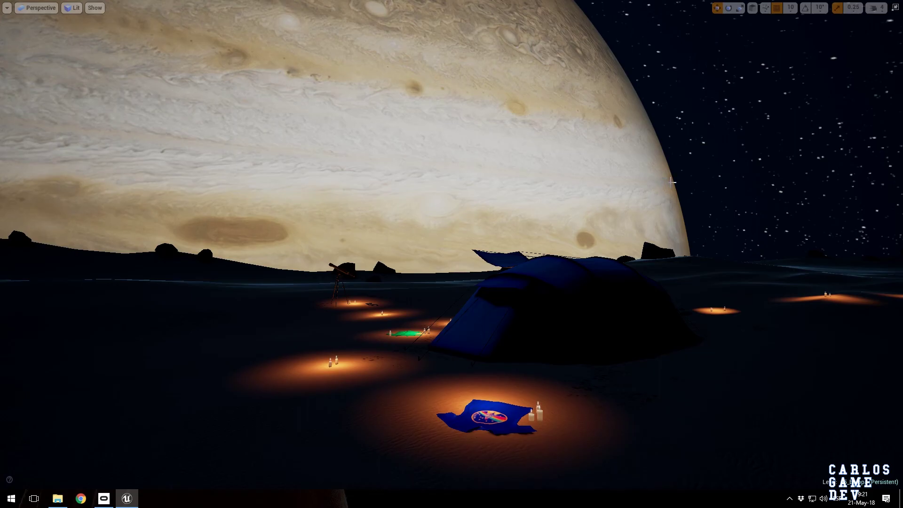
Switch the Europa level's viewport to the Unlit view mode to show the terrain without lighting.
right_click_drag(632, 232, 634, 273)
right_click_drag(516, 199, 479, 166)
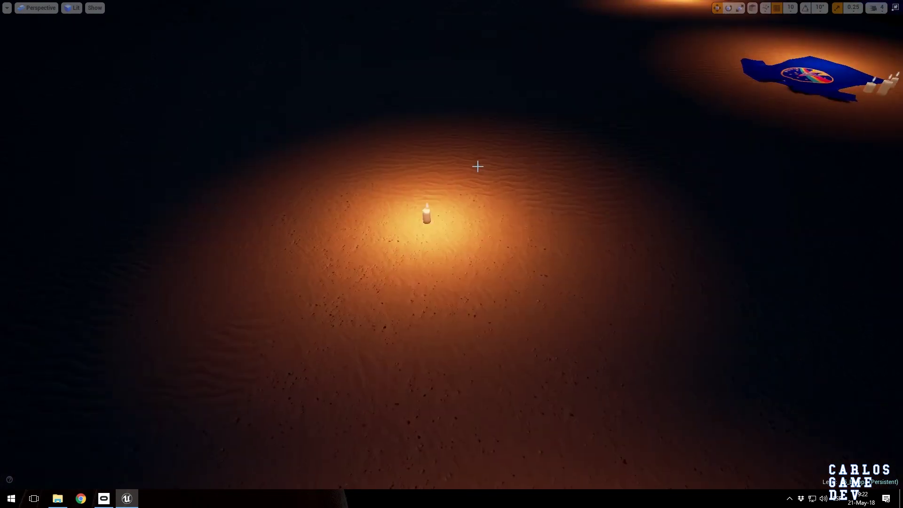
right_click_drag(522, 210, 560, 170)
key("alt+2")
key("alt+3")
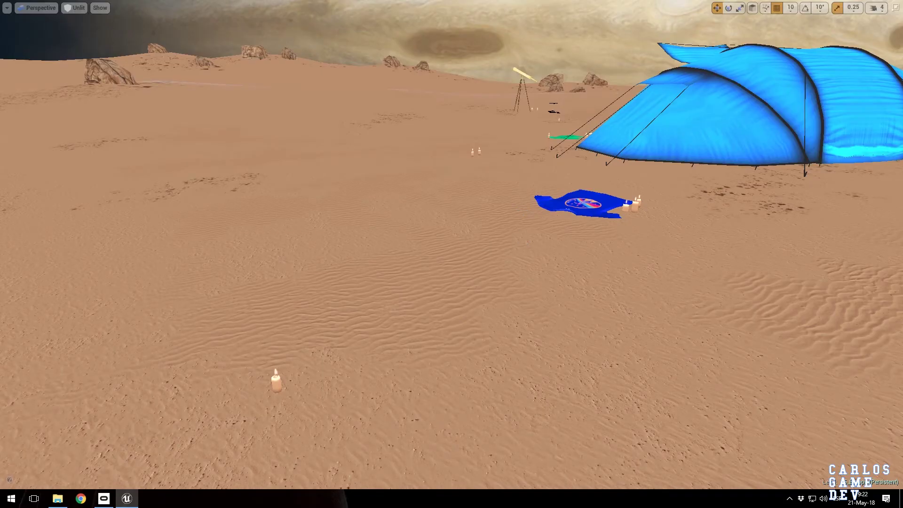
Examine the sand ripples and gravel patches of the Europa terrain around the tent up close.
right_click_drag(535, 271, 591, 254)
key("w")
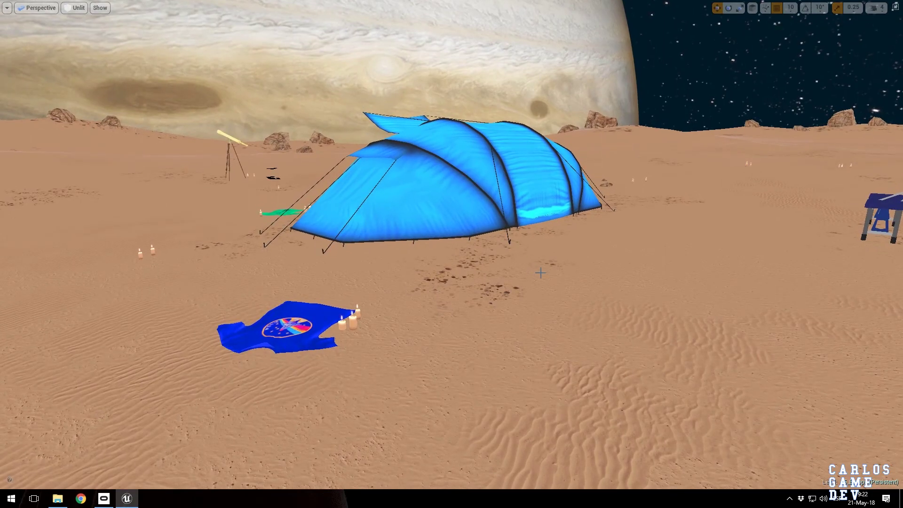
right_click_drag(540, 273, 588, 313)
key("w")
key("w")
key("w")
right_click_drag(476, 244, 476, 292)
right_click_drag(509, 245, 484, 269)
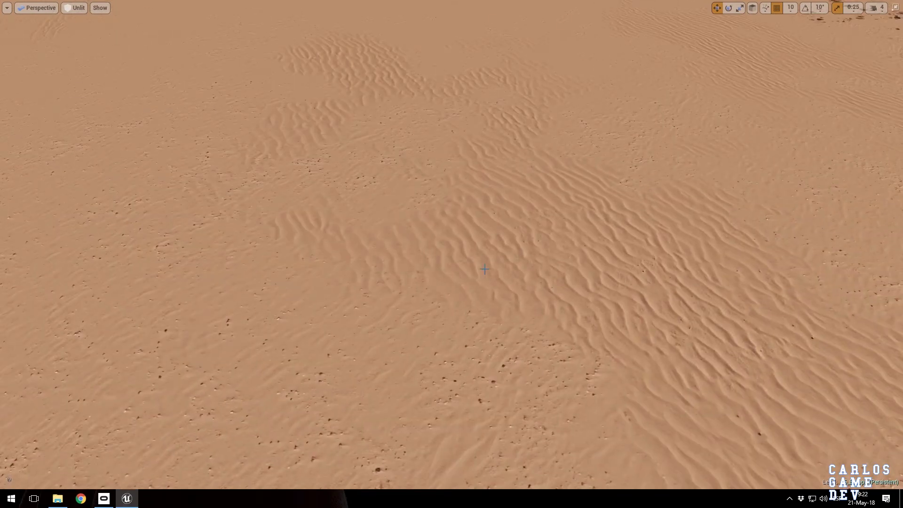
right_click_drag(542, 284, 301, 212)
right_click_drag(409, 226, 487, 207)
key("w")
right_click_drag(564, 113, 517, 169)
key("s")
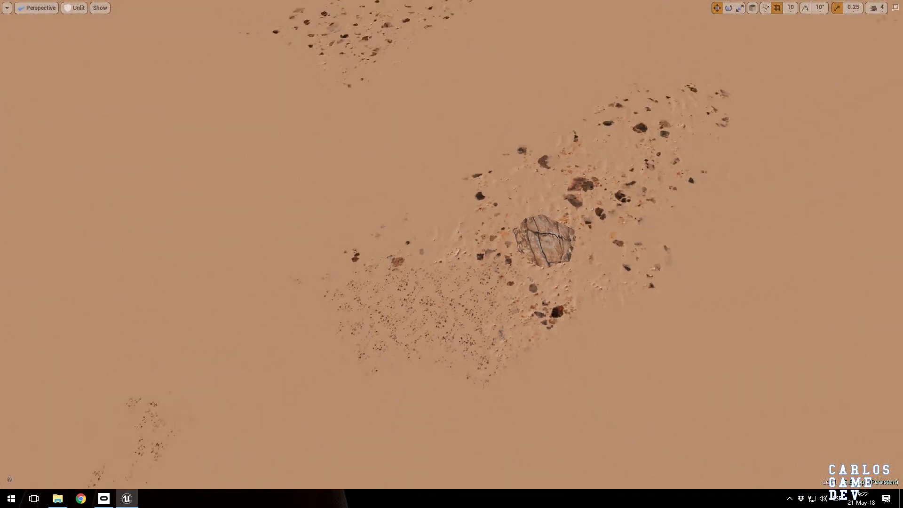
Examine the wider Europa campsite, including the tent, picnic table, lake shore and distant rocks.
right_click_drag(587, 251, 543, 156)
key("w")
key("s")
key("w")
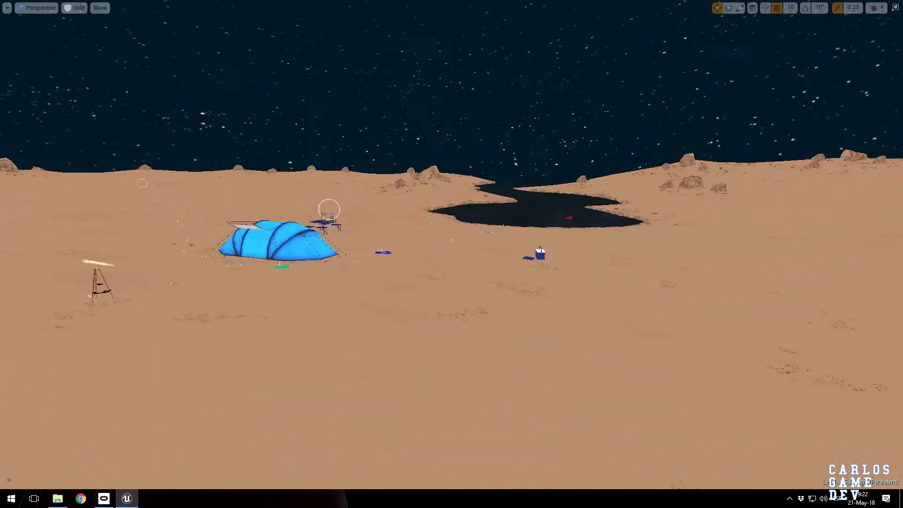
mouse_move(543, 157)
right_mouse_down()
mouse_move(518, 160)
mouse_move(545, 160)
mouse_move(524, 163)
mouse_move(581, 141)
mouse_move(557, 170)
mouse_move(532, 152)
right_mouse_up()
key("w")
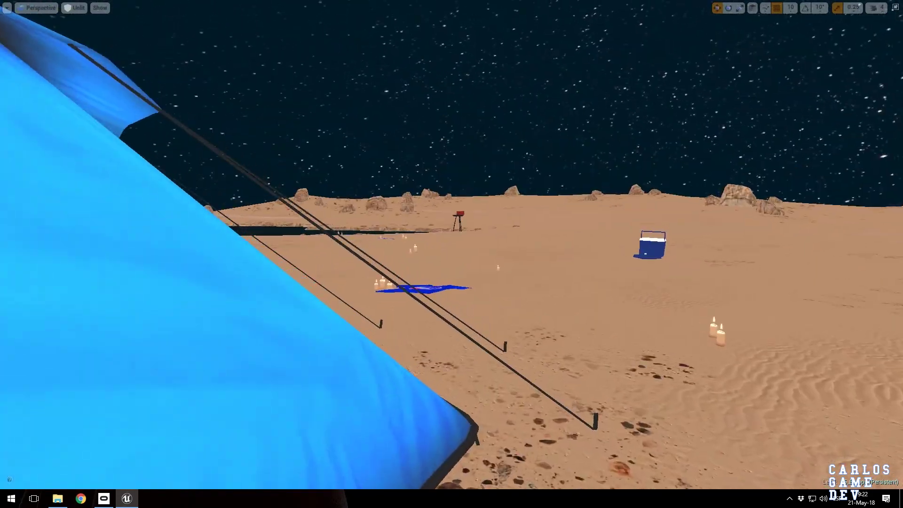
right_click_drag(226, 157, 611, 211)
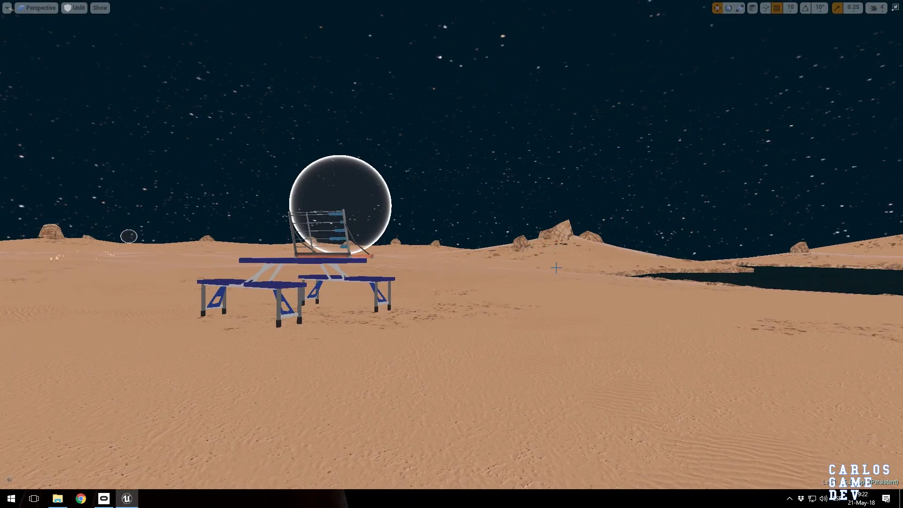
right_click_drag(548, 253, 334, 238)
key("w")
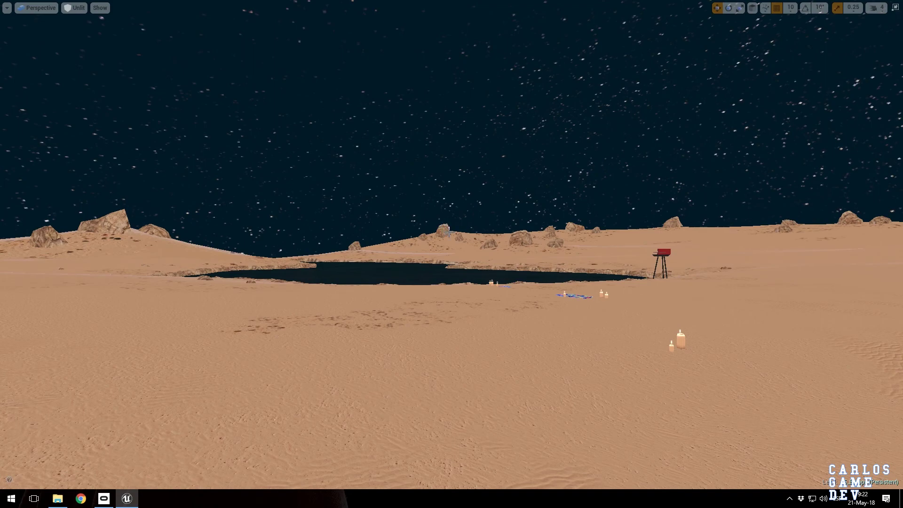
right_click_drag(455, 256, 773, 247)
right_click_drag(659, 240, 459, 258)
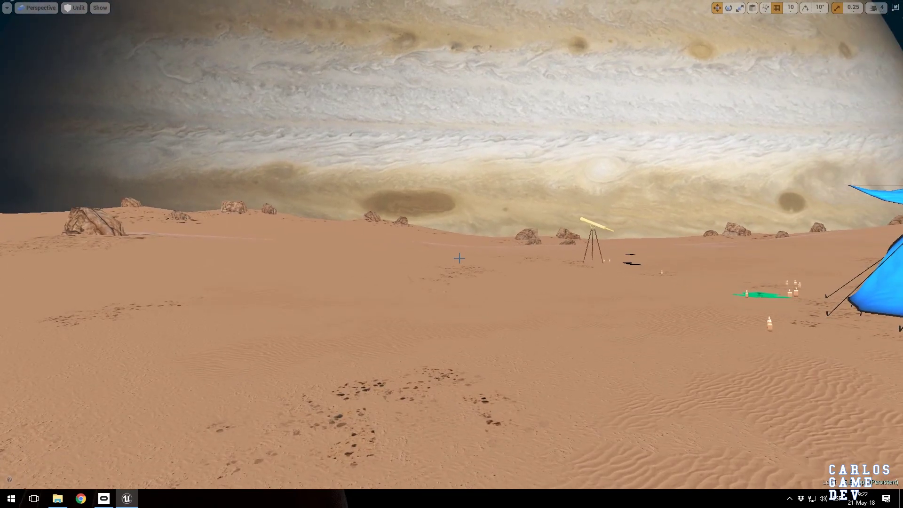
Leave the full-screen viewport and open the 11_MercurySurface level.
key("F11")
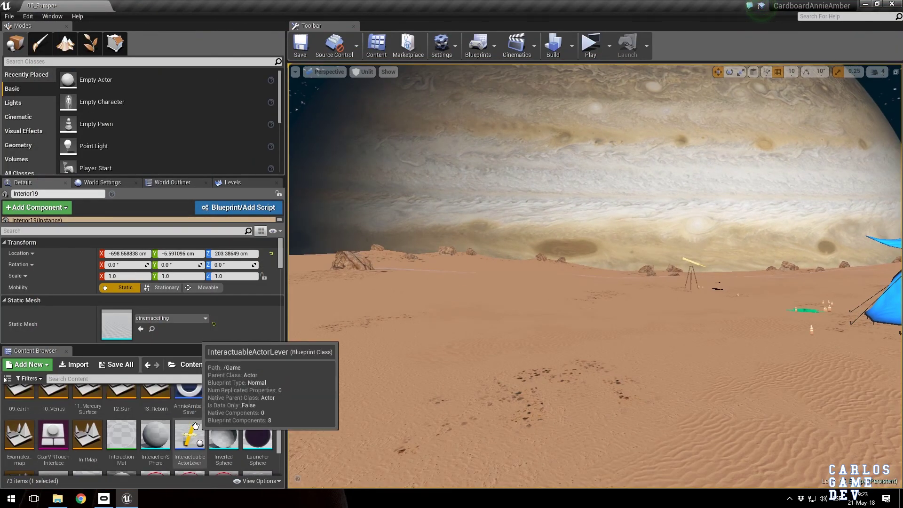
scroll(194, 427, "down", 1)
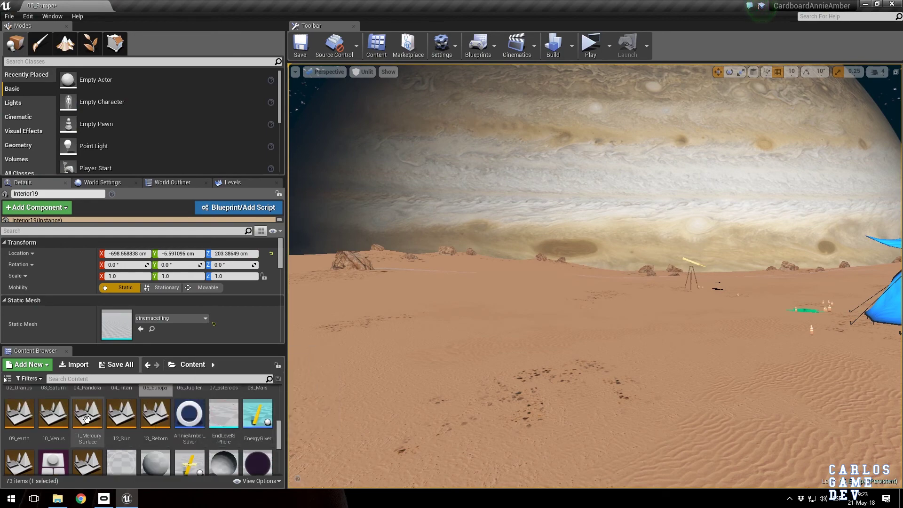
right_click_drag(508, 365, 554, 384)
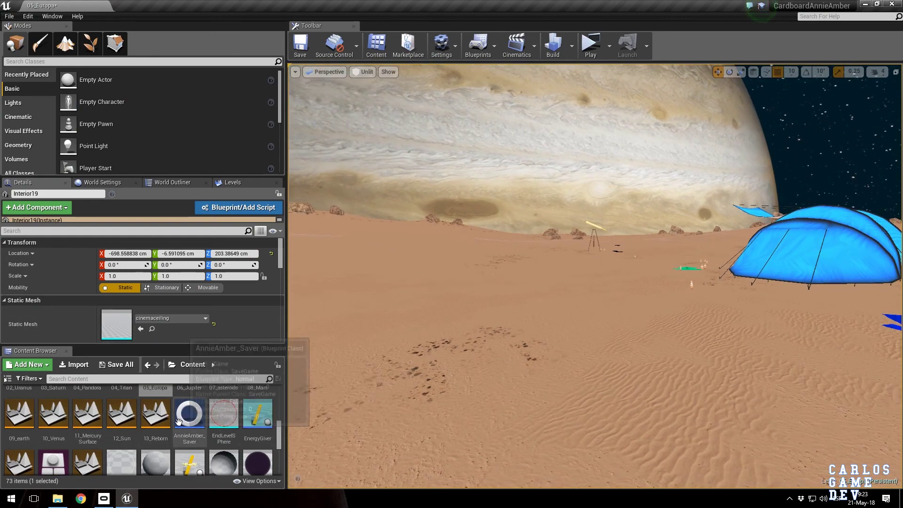
double_click(88, 414)
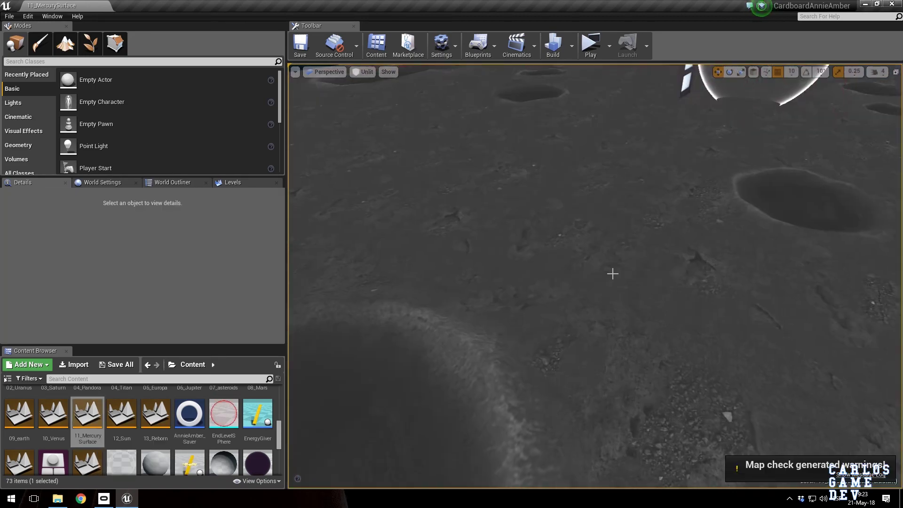
Look over the Mercury level in different view modes, ending in Lit, with game view toggled.
right_click_drag(610, 272, 598, 264)
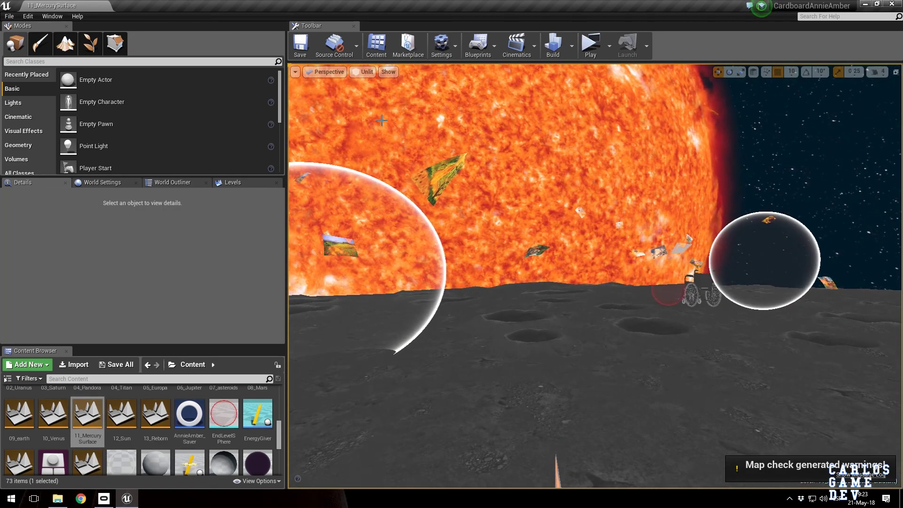
key("alt+2")
key("alt+3")
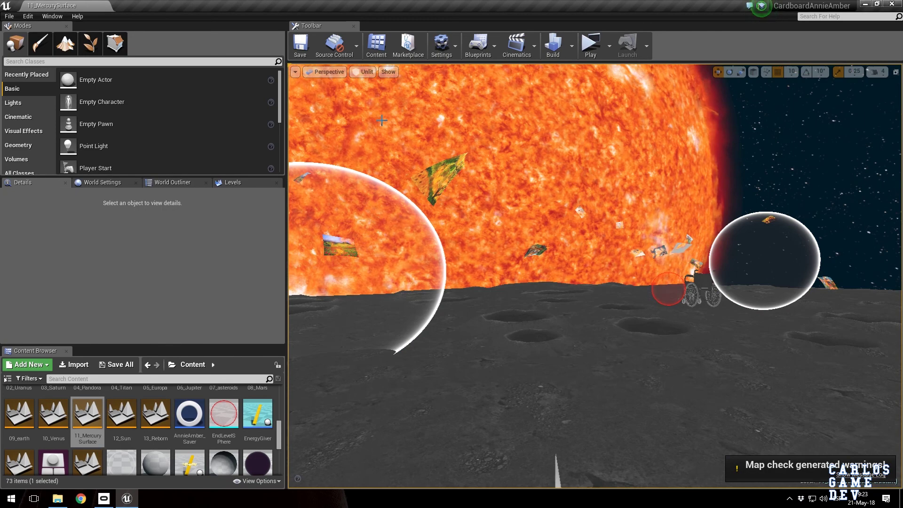
key("alt+4")
right_click_drag(382, 120, 292, 108)
right_click_drag(595, 276, 662, 304)
key("g")
key("g")
right_click(477, 187)
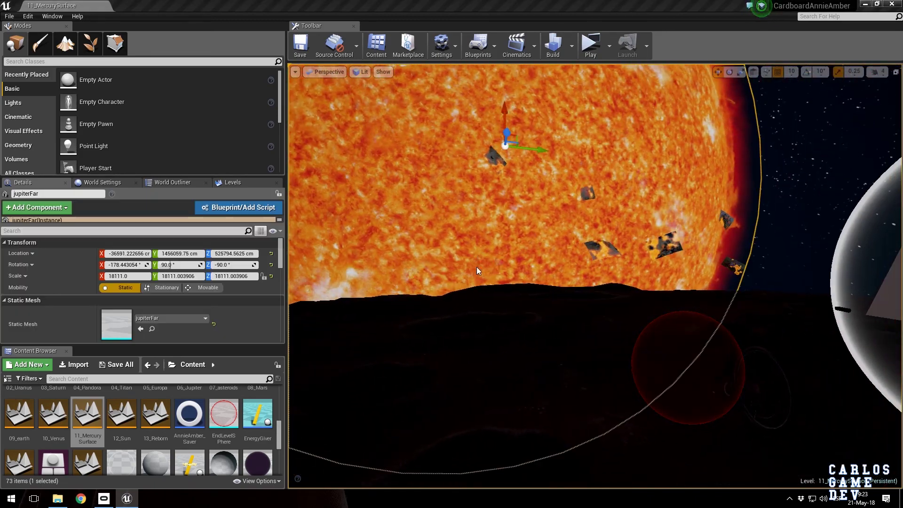
right_click_drag(680, 148, 632, 158)
key("g")
right_click_drag(576, 217, 576, 218)
Show the Mercury viewport full screen in the Unlit view mode.
key("F11")
key("alt+2")
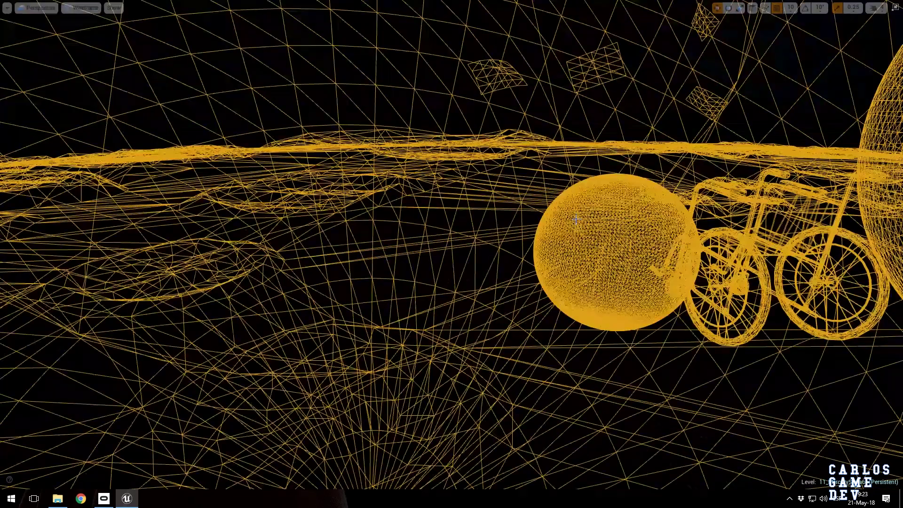
key("alt+3")
Examine the Mercury craters and the repeating ground texture between them from close up and from above.
right_click_drag(575, 217, 576, 218)
key("w")
key("s")
key("w")
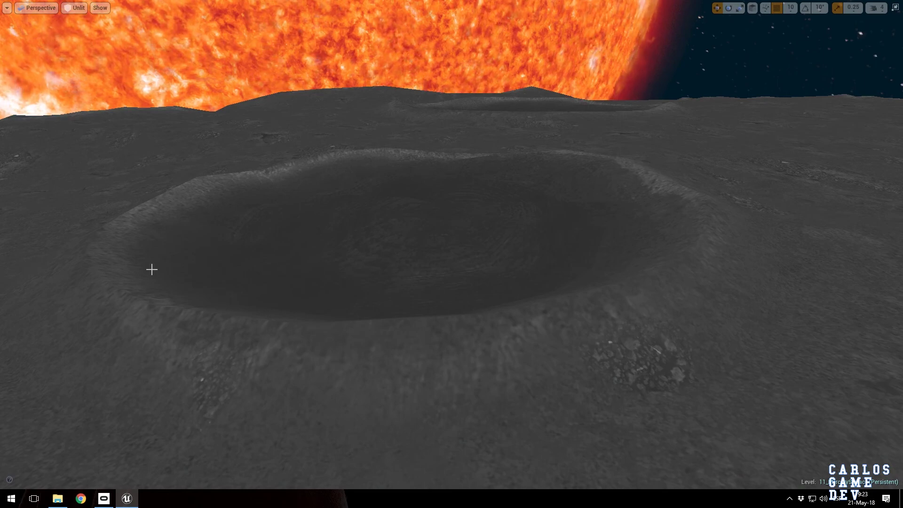
right_click_drag(576, 217, 576, 218)
key("w")
key("s")
right_click_drag(342, 324, 342, 324)
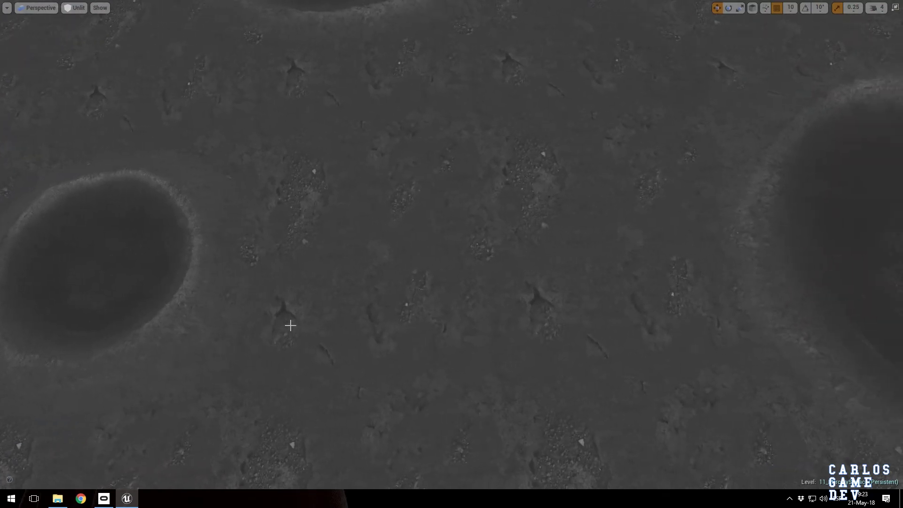
right_click_drag(544, 333, 529, 250)
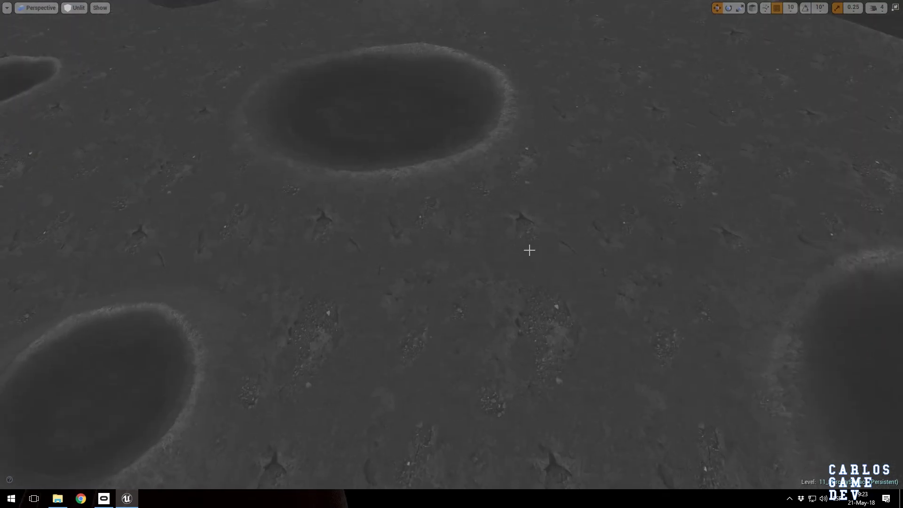
Select the Craters terrain mesh, leave full screen and open its Crater_txt_Mat material for editing.
right_click_drag(425, 223, 425, 223)
left_click(425, 223)
right_click_drag(608, 244, 608, 244)
key("F11")
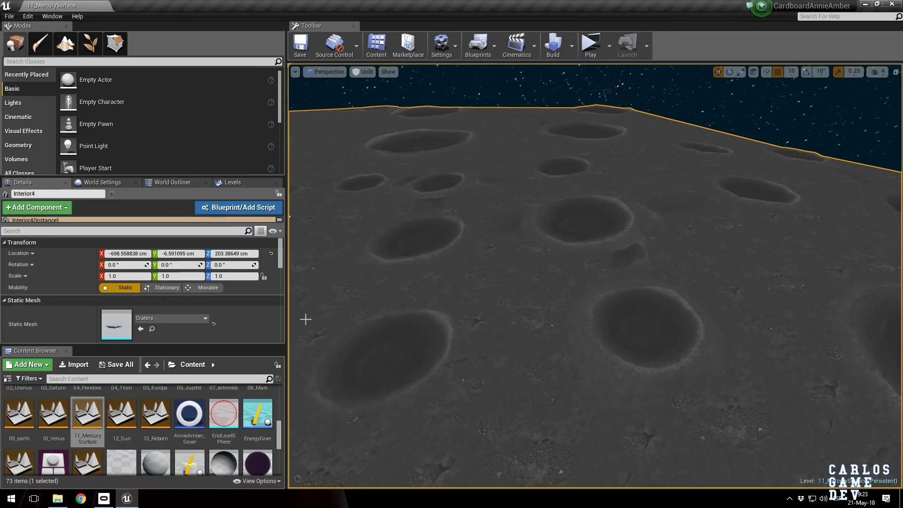
scroll(119, 318, "down", 4)
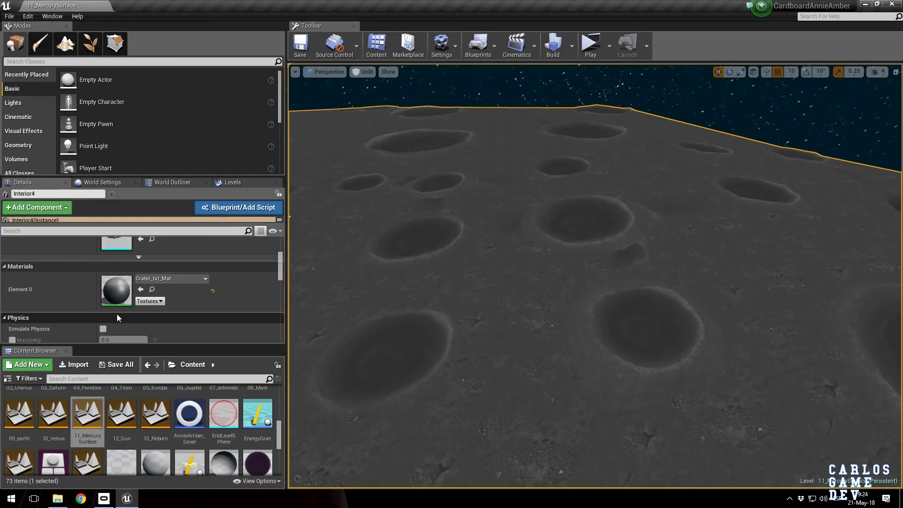
double_click(117, 291)
double_click(679, 207)
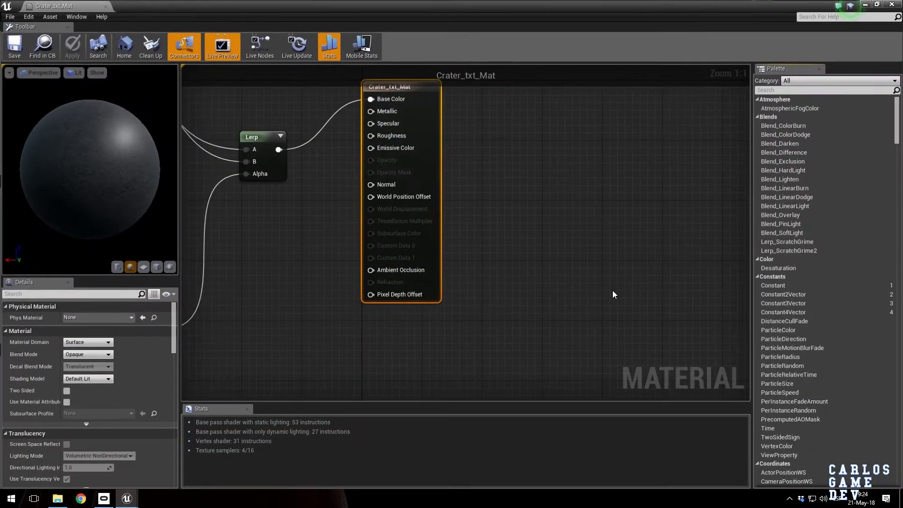
Examine the crater material's two texture samples feeding the Lerp and the TexCoord[1] node's tiling settings.
scroll(613, 292, "down", 4)
right_click_drag(583, 295, 728, 275)
scroll(489, 175, "up", 3)
right_click_drag(520, 276, 482, 377)
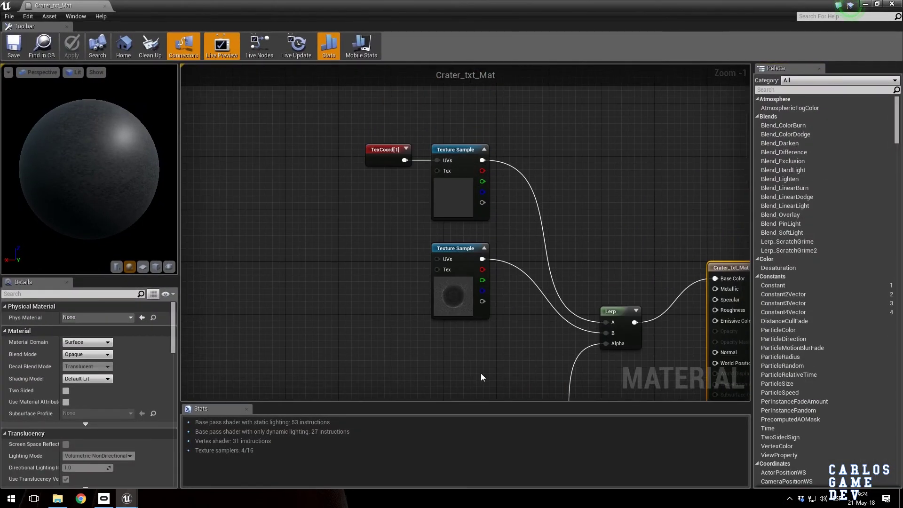
scroll(432, 167, "up", 1)
left_click(361, 160)
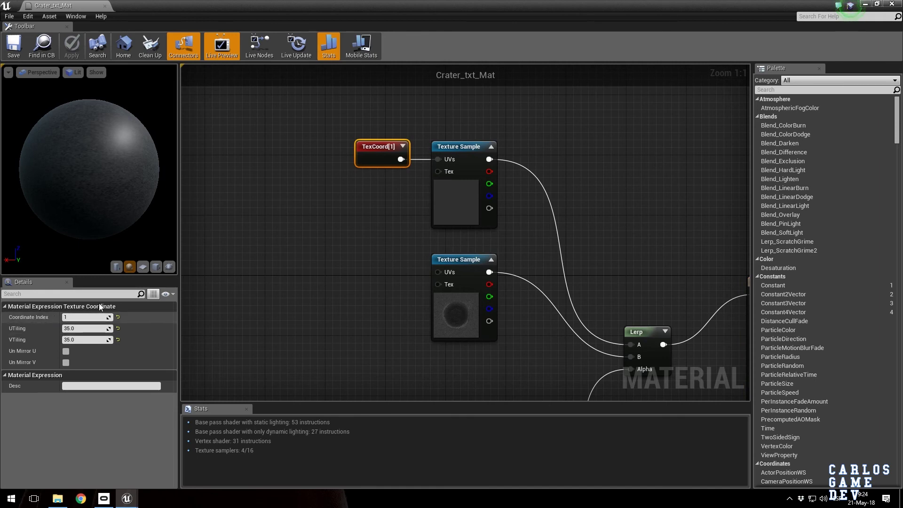
left_click(397, 194)
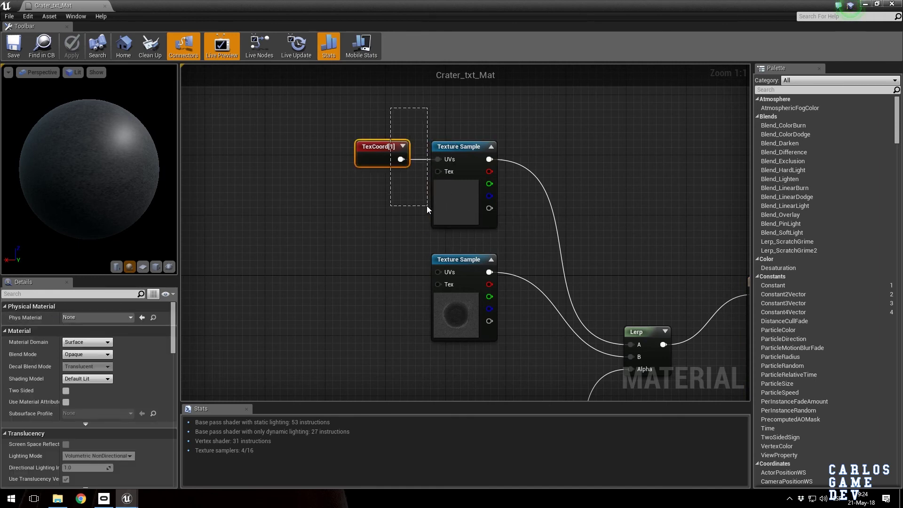
left_click_drag(427, 205, 427, 210)
left_click(429, 237)
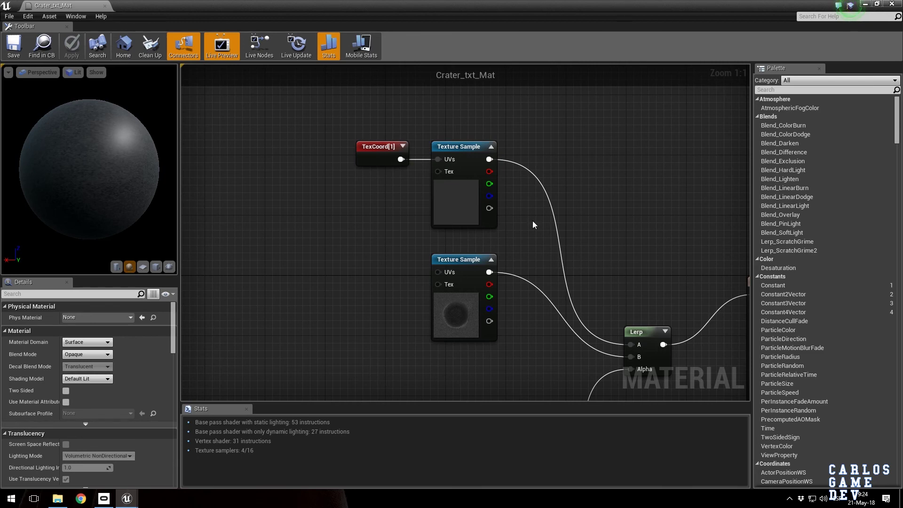
left_click_drag(366, 103, 501, 346)
left_click_drag(459, 319, 392, 357)
left_click(393, 357)
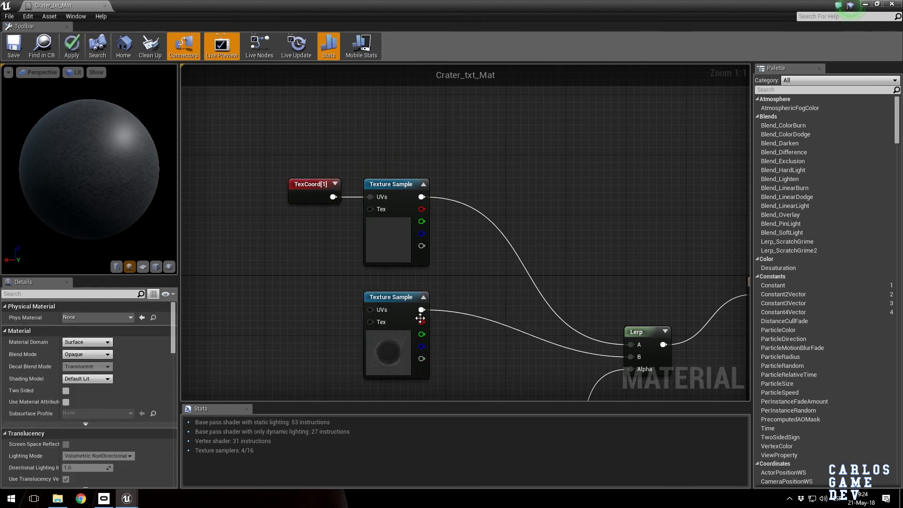
left_click_drag(403, 270, 471, 244)
left_click(349, 242)
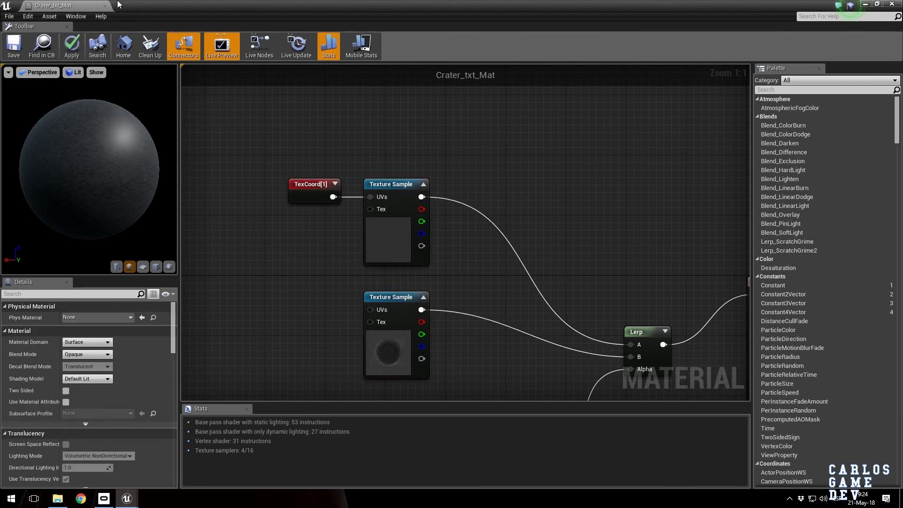
Close the Crater_txt_Mat material without applying its changes.
left_click(104, 7)
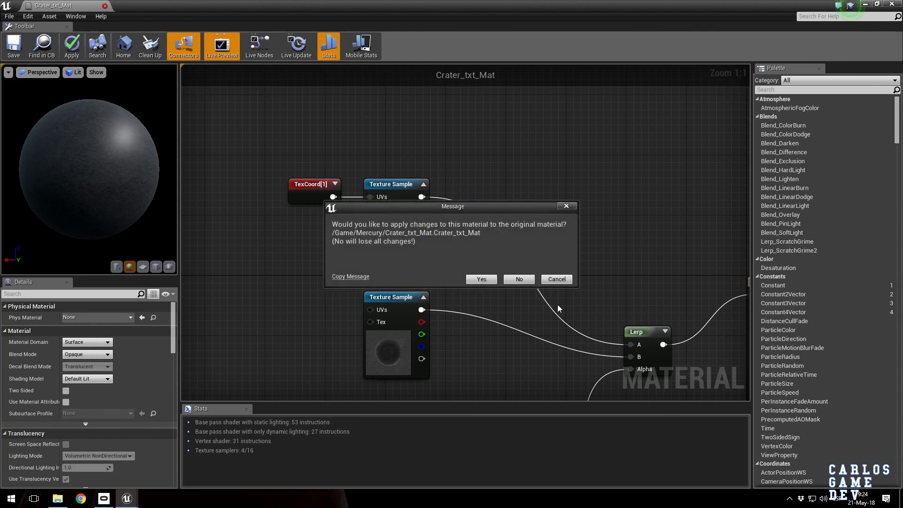
left_click(520, 279)
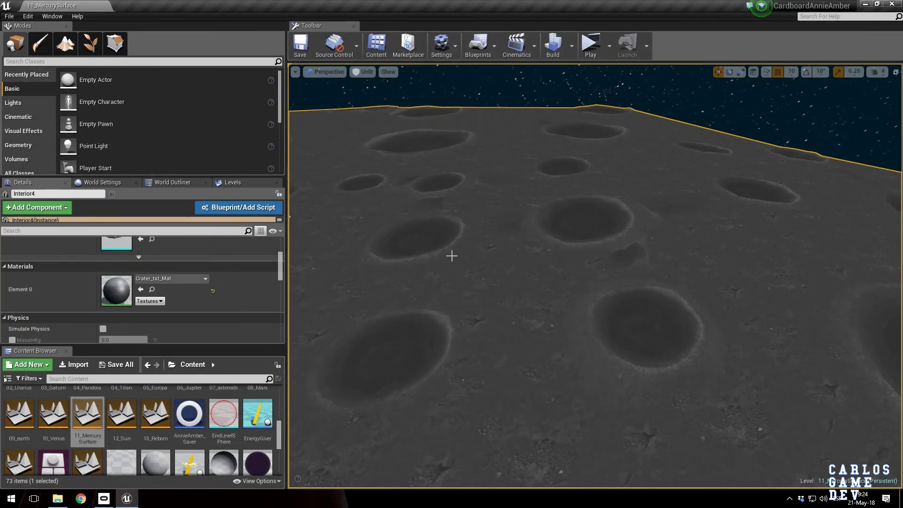
Examine how the crater edges meet the tiled ground across the Mercury terrain.
mouse_move(419, 317)
right_mouse_down()
mouse_move(362, 372)
mouse_move(358, 310)
mouse_move(303, 283)
mouse_move(377, 283)
mouse_move(424, 313)
right_mouse_up()
key("w")
key("w")
key("e")
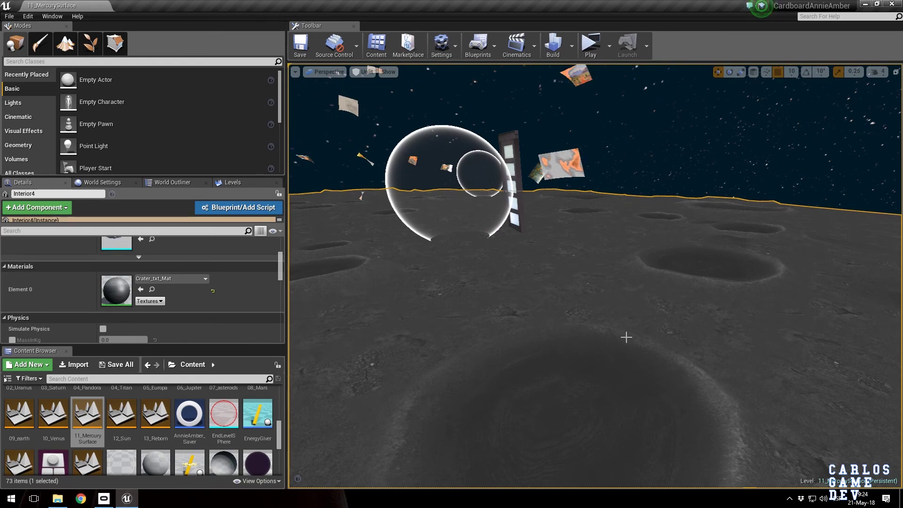
right_click_drag(616, 273, 526, 254)
key("a")
key("w")
key("w")
key("w")
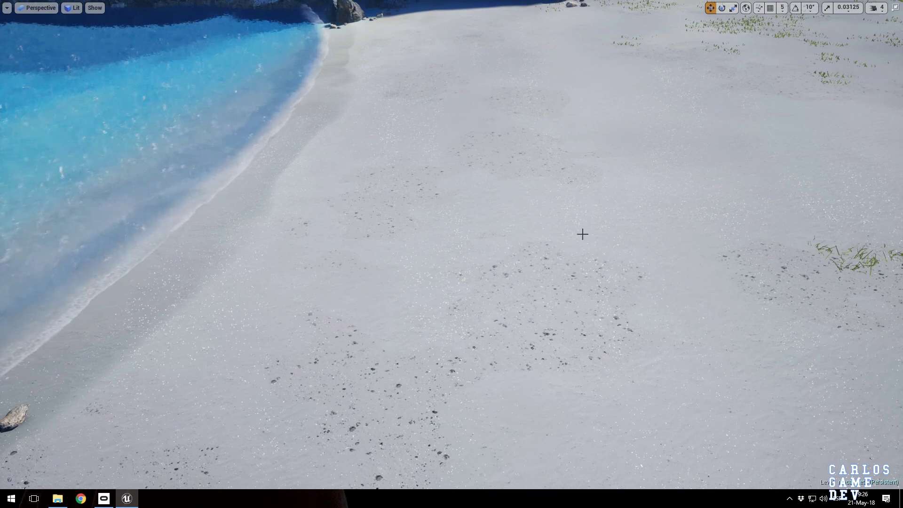
Examine the beach terrain's sand, pebble patches and wet shoreline, both from a distance and close to the ground.
right_click_drag(558, 239, 418, 334)
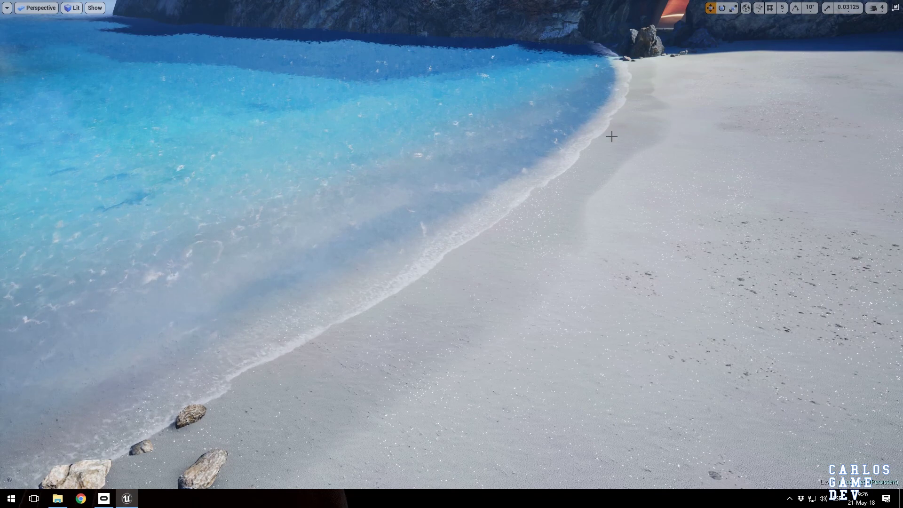
right_click_drag(574, 204, 377, 217)
right_click_drag(413, 254, 518, 265)
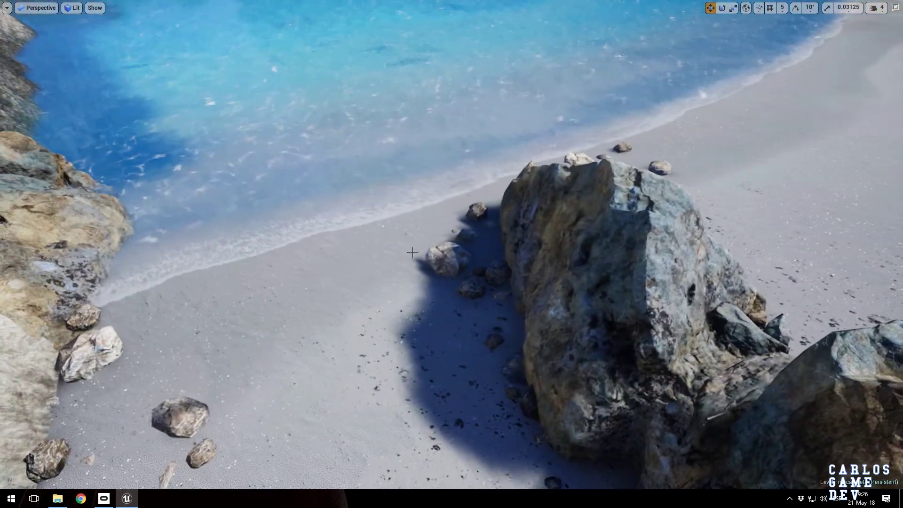
right_click_drag(361, 268, 319, 255)
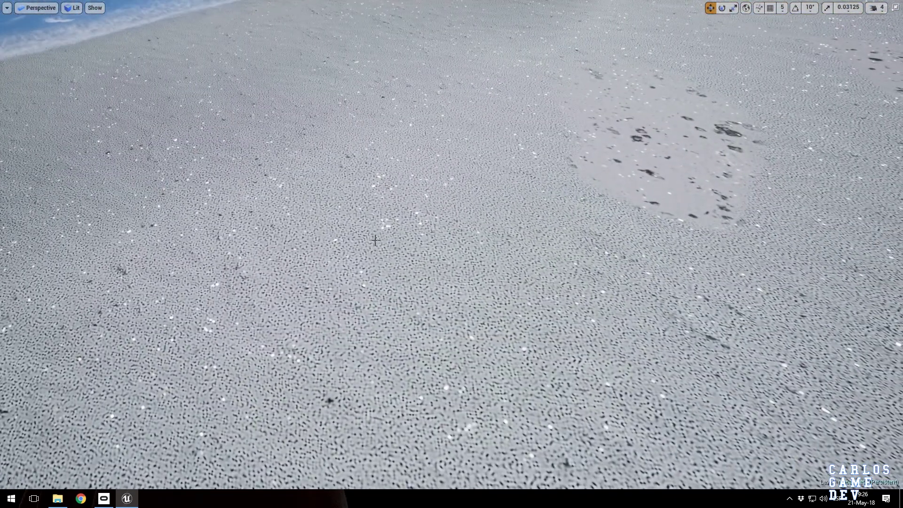
right_click_drag(375, 241, 164, 218)
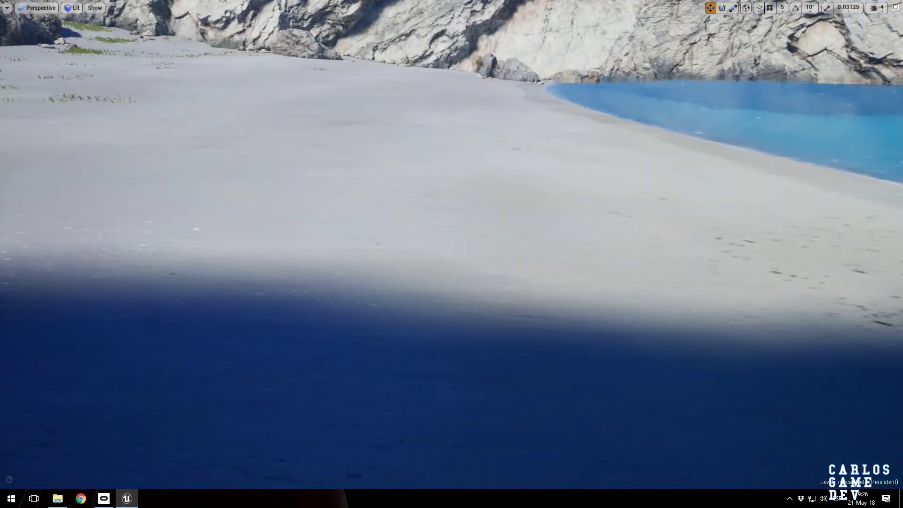
right_click_drag(419, 223, 442, 256)
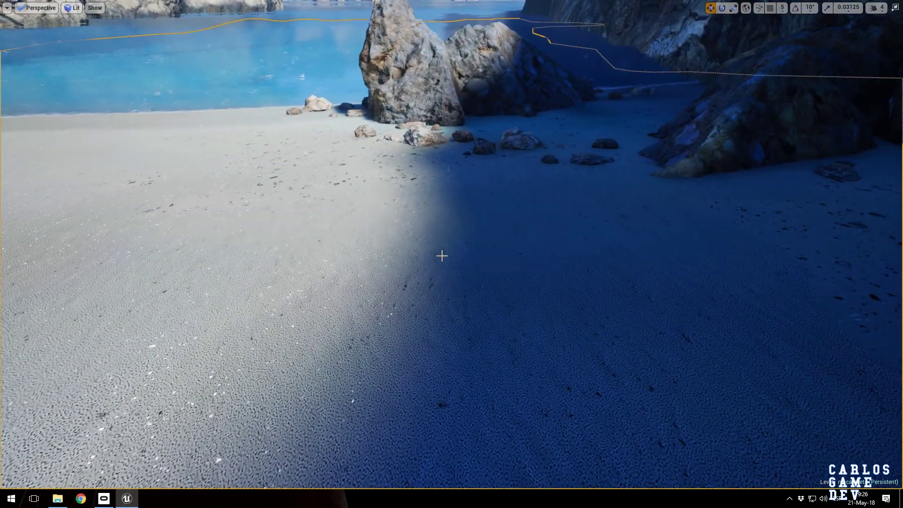
Leave full screen, open the selected beach terrain's parent material SeaBedMat and look over its node graph.
key("F11")
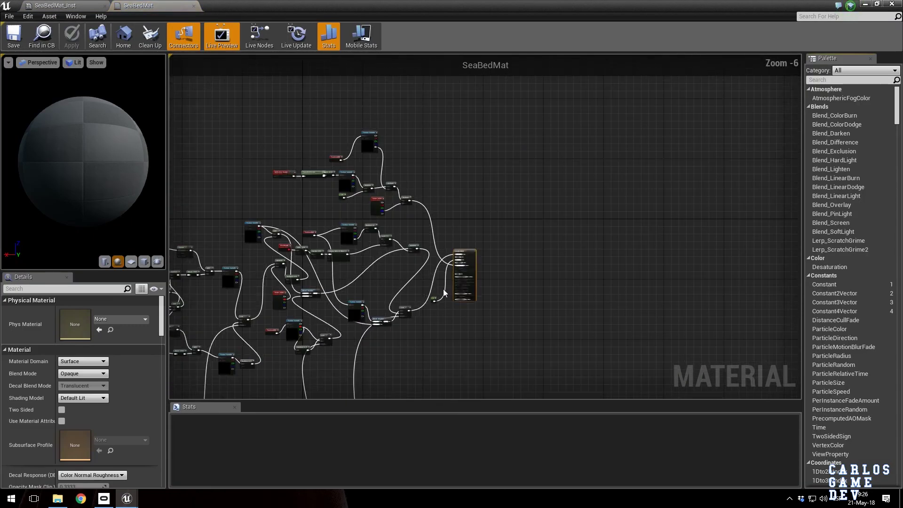
right_click_drag(444, 293, 573, 177)
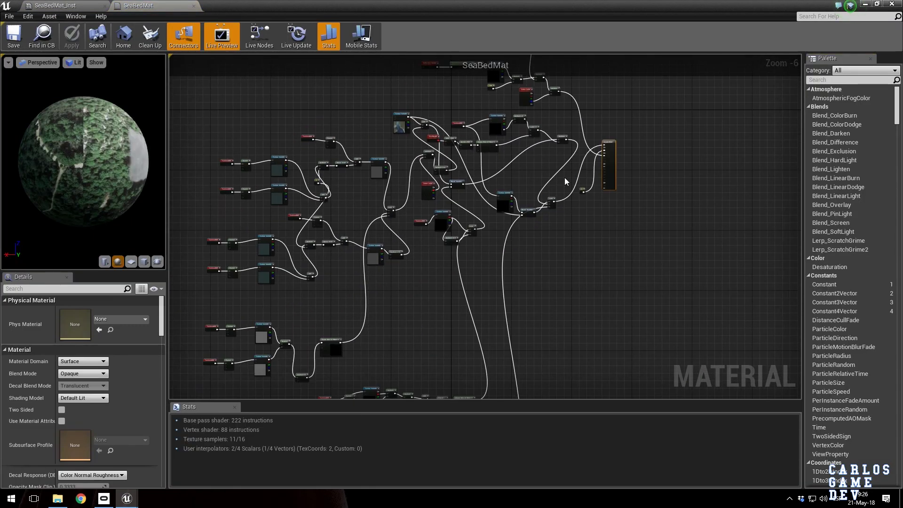
scroll(468, 217, "up", 5)
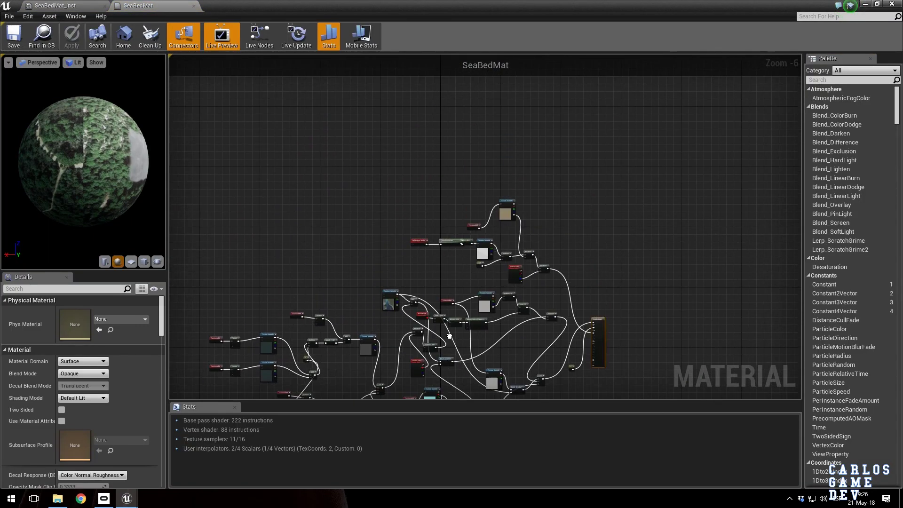
scroll(407, 240, "down", 1)
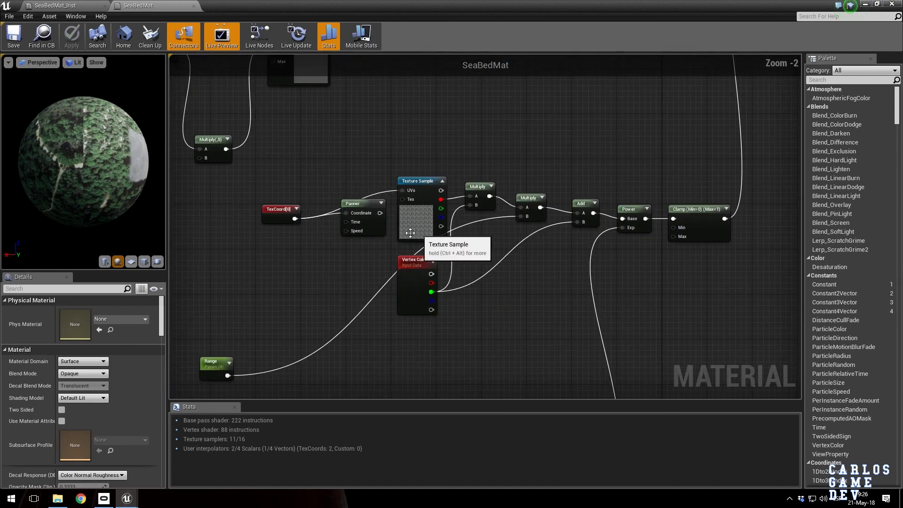
Examine the Vertex Color and Texture Sample mask chain through Multiply, Add, Power and Clamp, moving the Vertex Color node slightly lower.
right_click_drag(465, 315, 442, 126)
right_click_drag(495, 172, 370, 259)
right_click_drag(461, 158, 435, 238)
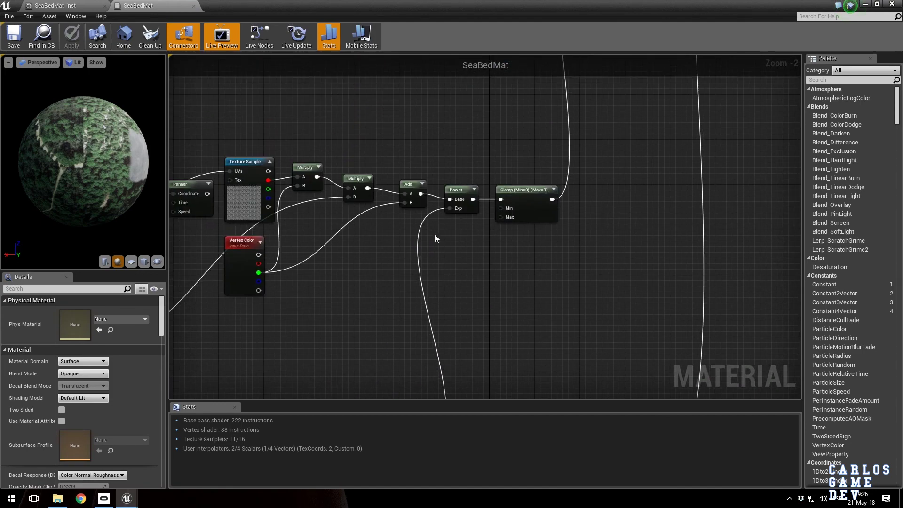
scroll(435, 238, "down", 2)
scroll(307, 258, "up", 1)
left_click_drag(312, 267, 316, 282)
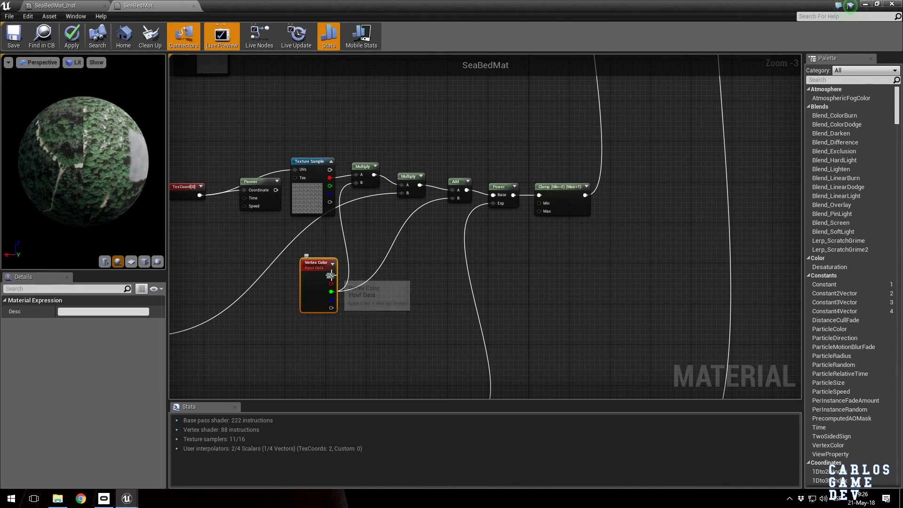
Examine the Lerp that blends the light blue Texture Sample with its Multiply(,0.7) version.
right_click_drag(460, 108, 566, 219)
right_click_drag(575, 155, 489, 373)
scroll(489, 373, "down", 1)
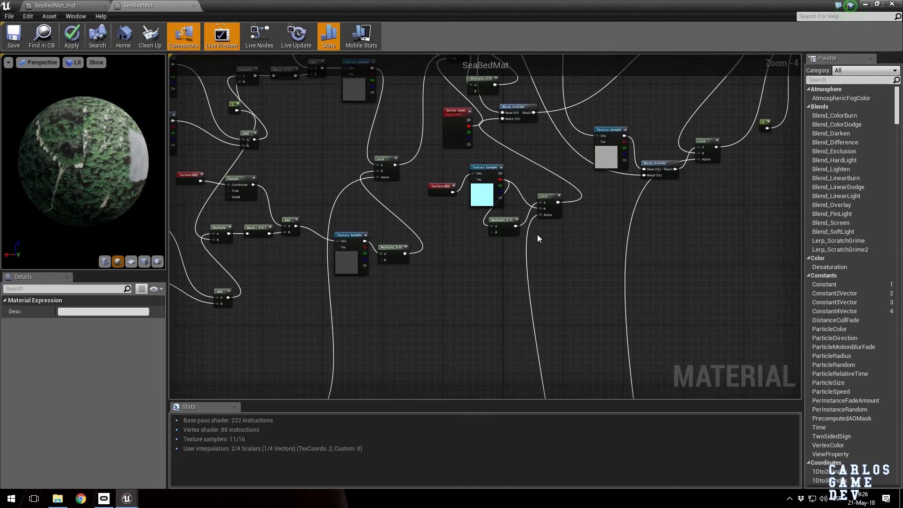
scroll(537, 234, "up", 3)
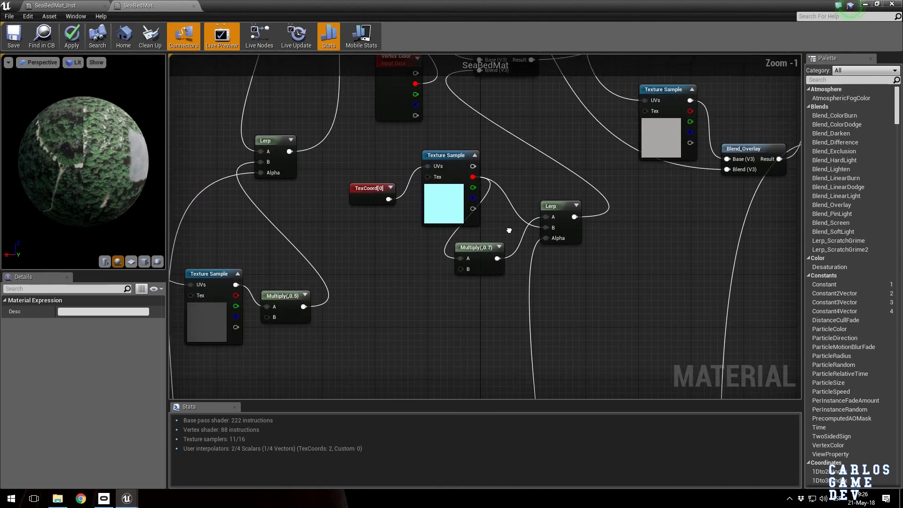
Close the SeaBedMat material and its SeaBedMat_Inst instance to get back to the beach level.
left_click(193, 7)
key("Return")
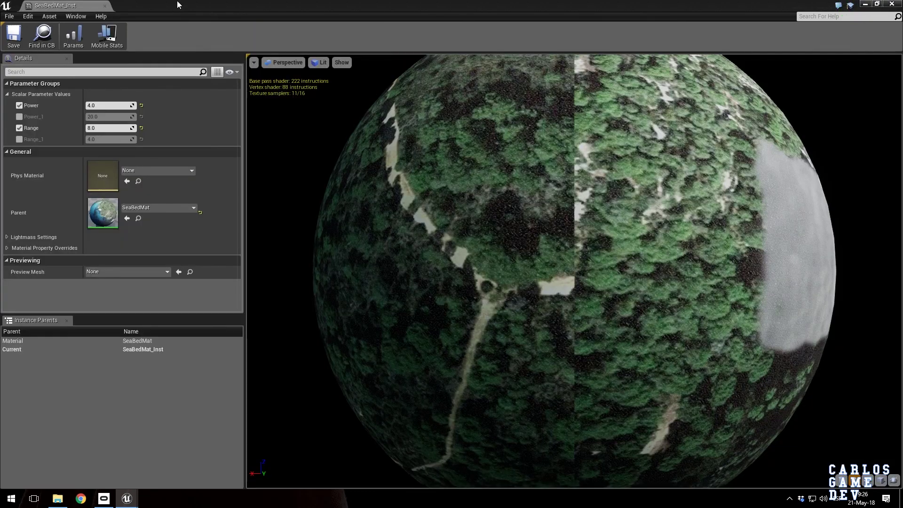
left_click(104, 5)
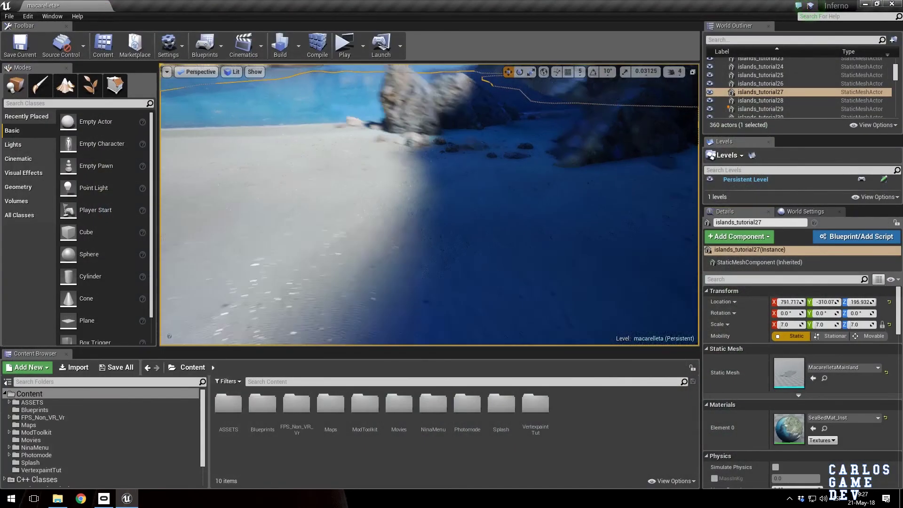
Return the viewport to full screen and examine where the beach sand meets the grass and rocks.
mouse_move(522, 276)
right_mouse_down()
mouse_move(414, 272)
mouse_move(522, 320)
mouse_move(514, 335)
mouse_move(520, 274)
right_mouse_up()
key("F11")
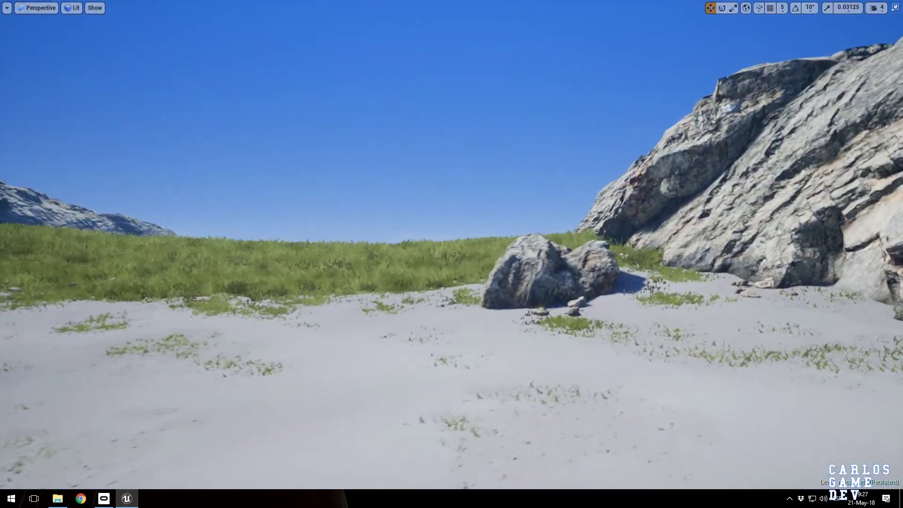
right_click_drag(452, 254, 282, 292)
right_click_drag(452, 253, 287, 210)
key("w")
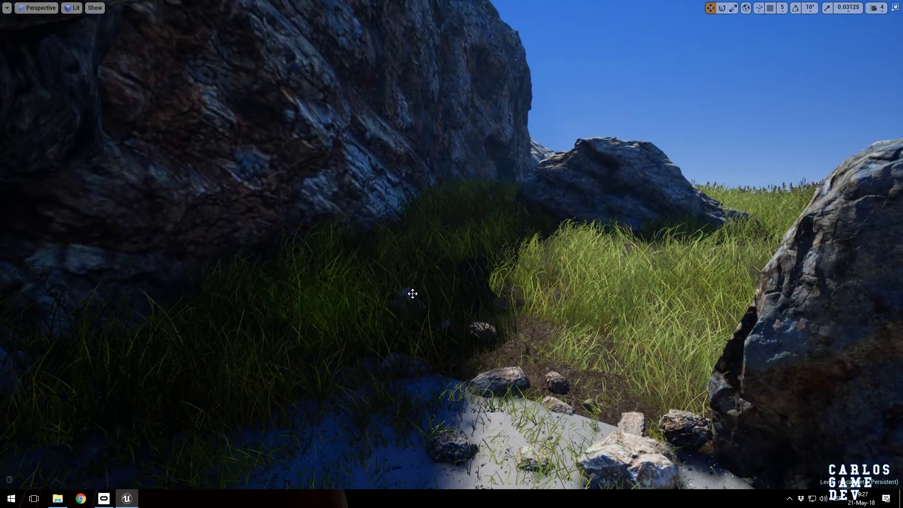
Switch the viewport to Unlit and examine the soil beneath the grass beside the rocks.
left_click(72, 8)
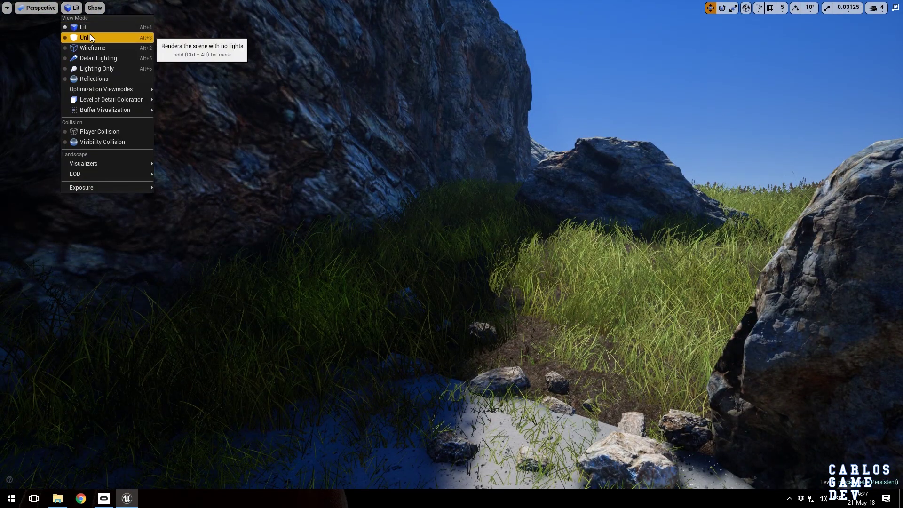
left_click(90, 34)
key("w")
mouse_move(414, 299)
right_mouse_down()
mouse_move(395, 299)
mouse_move(414, 300)
right_mouse_up()
right_click_drag(646, 349, 654, 250)
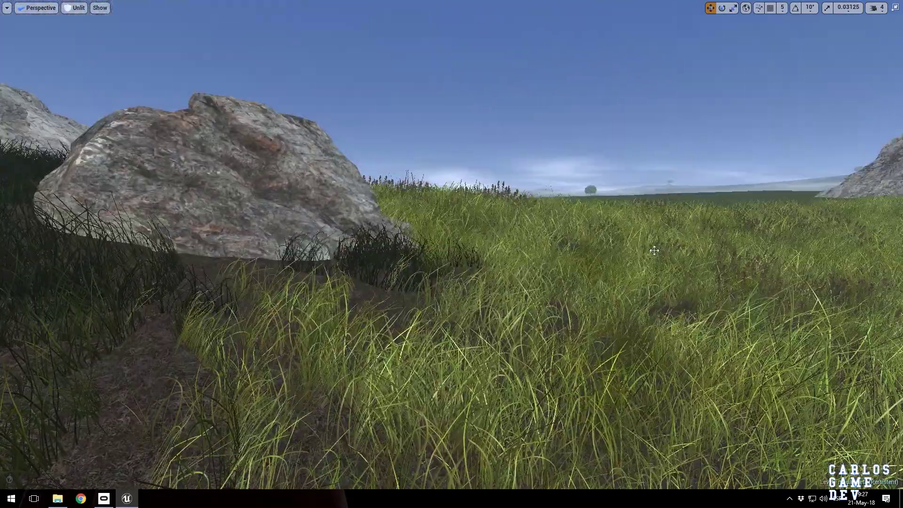
right_click_drag(683, 300, 564, 302)
key("w")
key("w")
right_click_drag(466, 250, 465, 250)
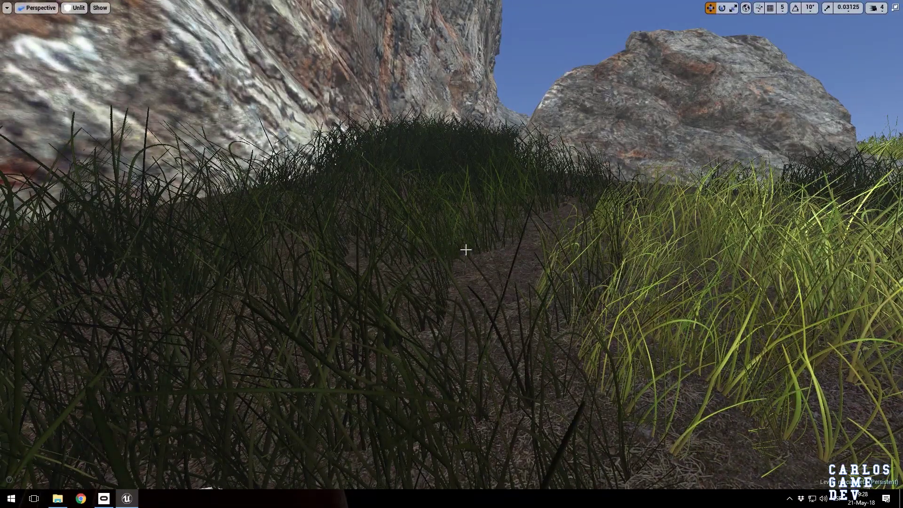
Set the viewport back to Lit and view the whole beach facing the water.
left_click(75, 9)
left_click(86, 27)
right_click_drag(470, 236, 471, 233)
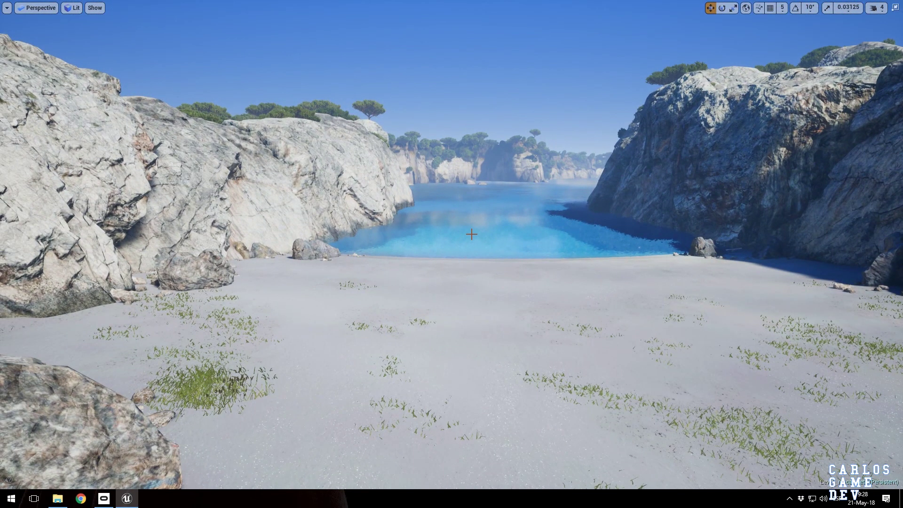